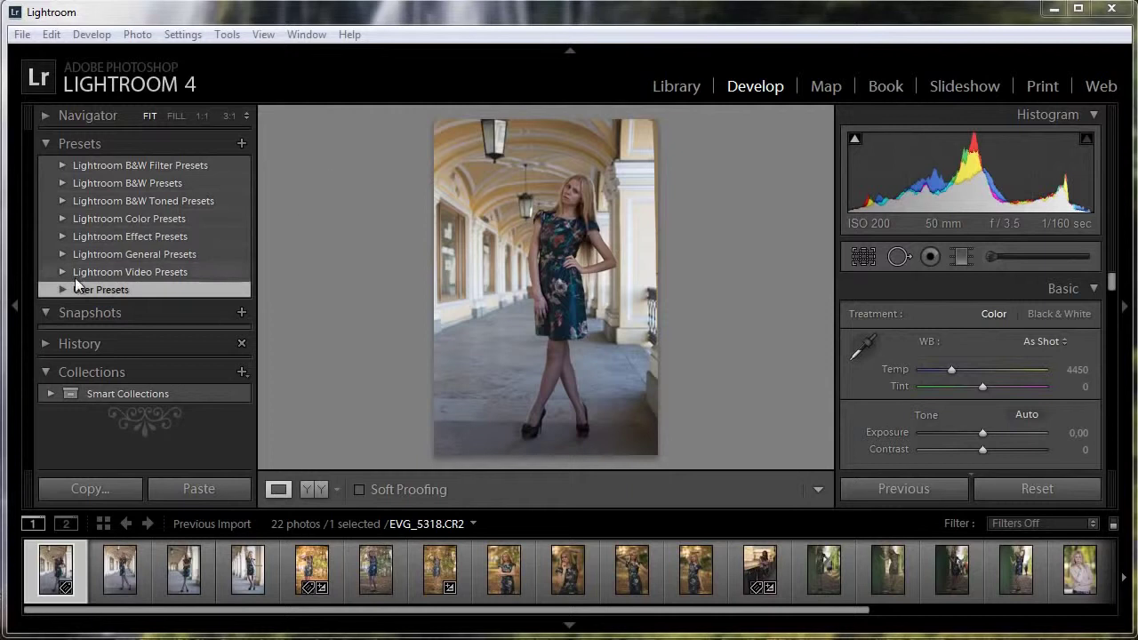
# Try the weddind1 preset from User Presets on the portrait, then reset it to default settings
pyautogui.click(63, 290)
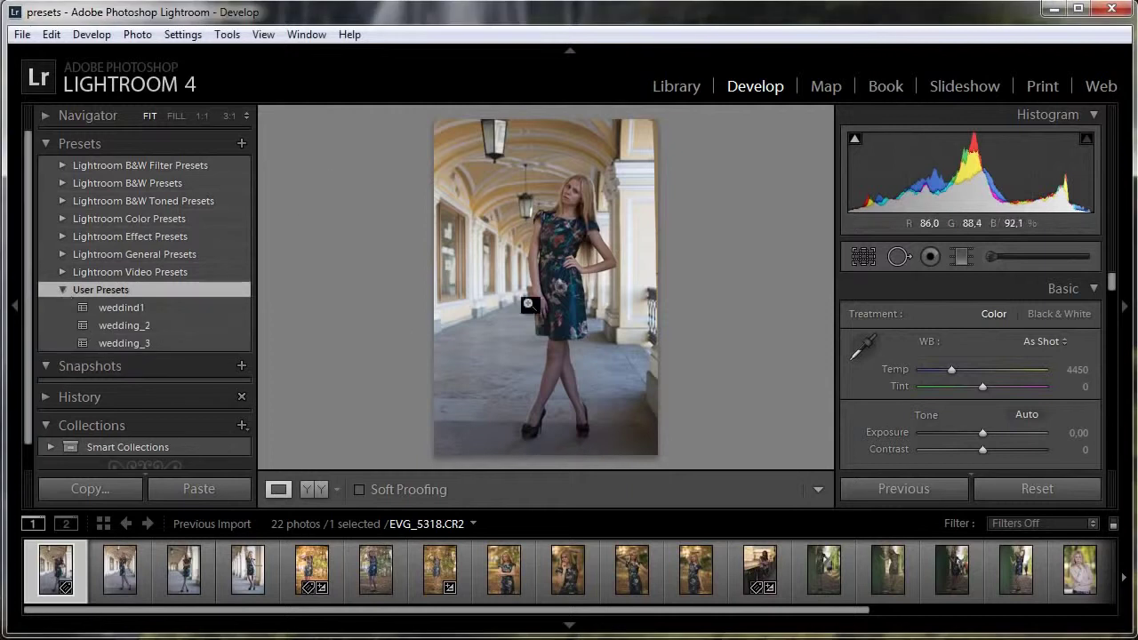
pyautogui.click(527, 304)
pyautogui.click(526, 303)
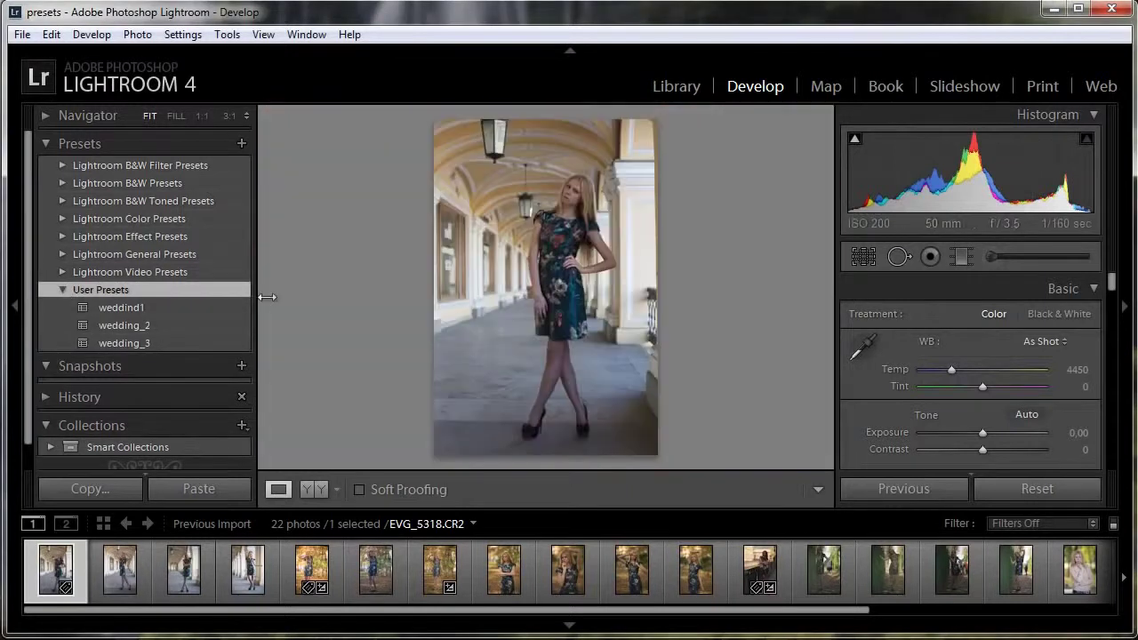
pyautogui.click(129, 308)
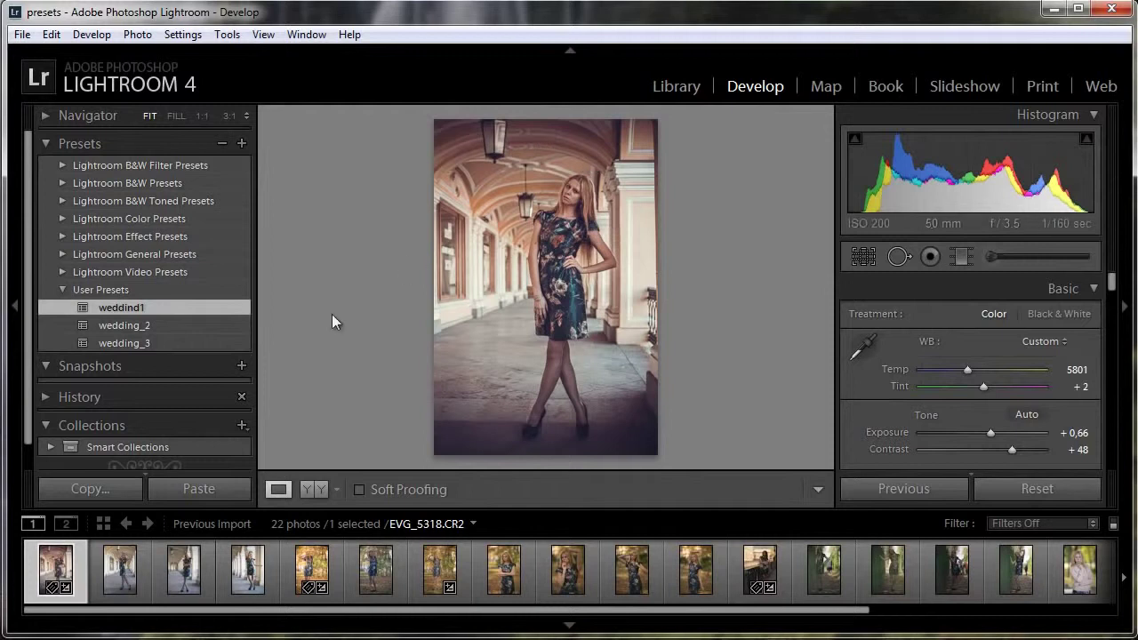
pyautogui.click(1034, 492)
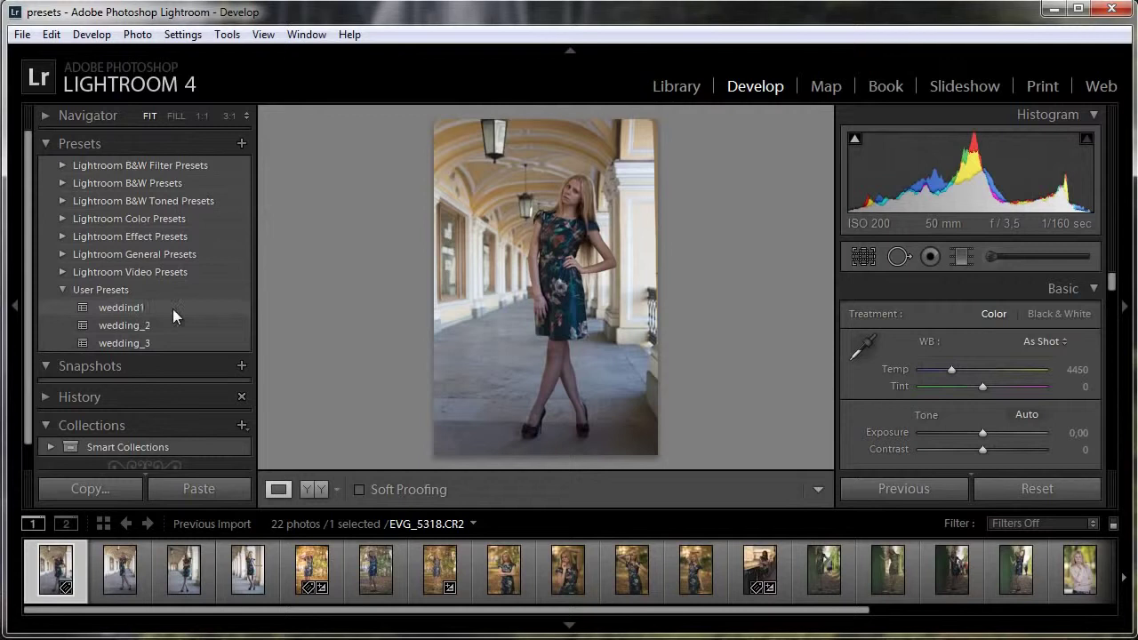
# Import Cross Process-Blue.lrtemplate from the OnOne folder into User Presets
pyautogui.rightClick(222, 316)
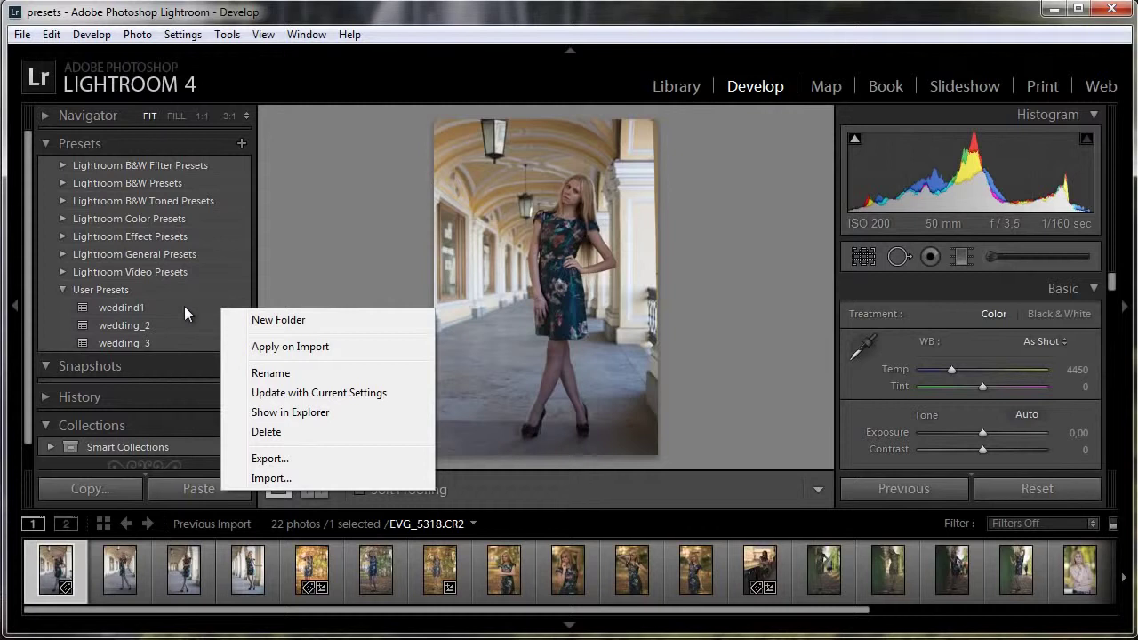
pyautogui.click(269, 480)
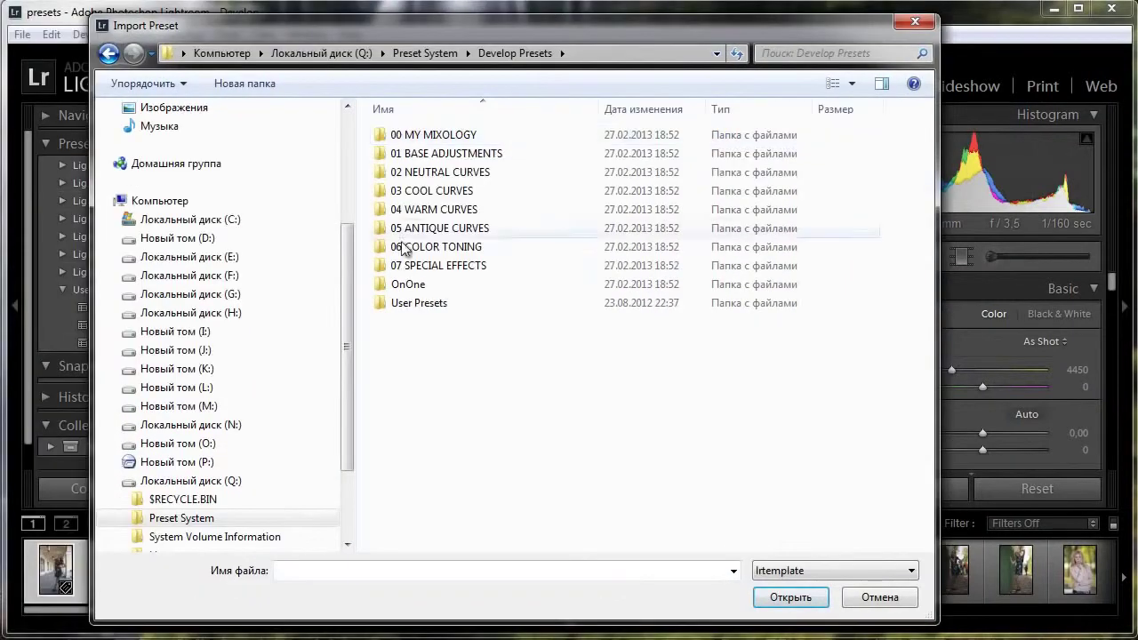
pyautogui.doubleClick(401, 283)
pyautogui.keyDown('shift'); pyautogui.click(429, 434); pyautogui.keyUp('shift')
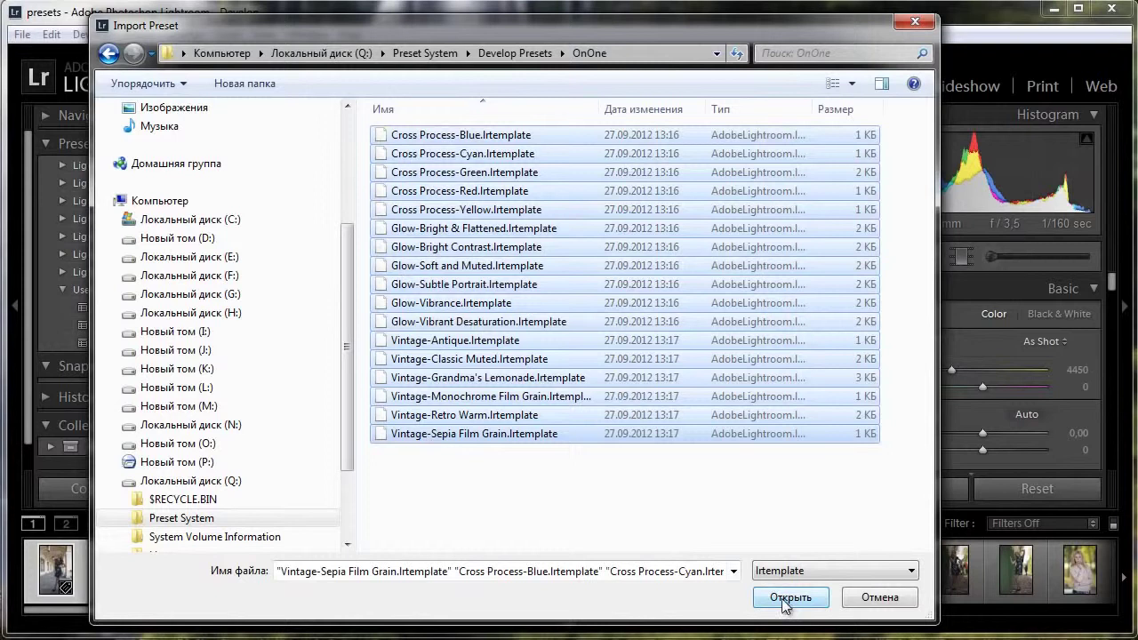
pyautogui.click(448, 137)
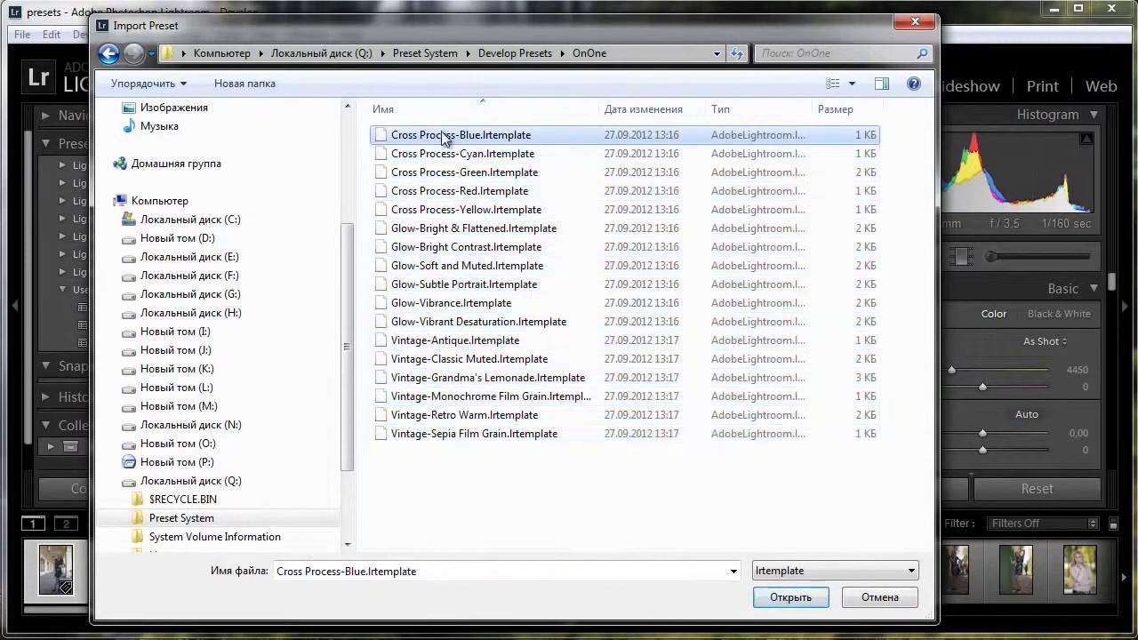
pyautogui.click(777, 598)
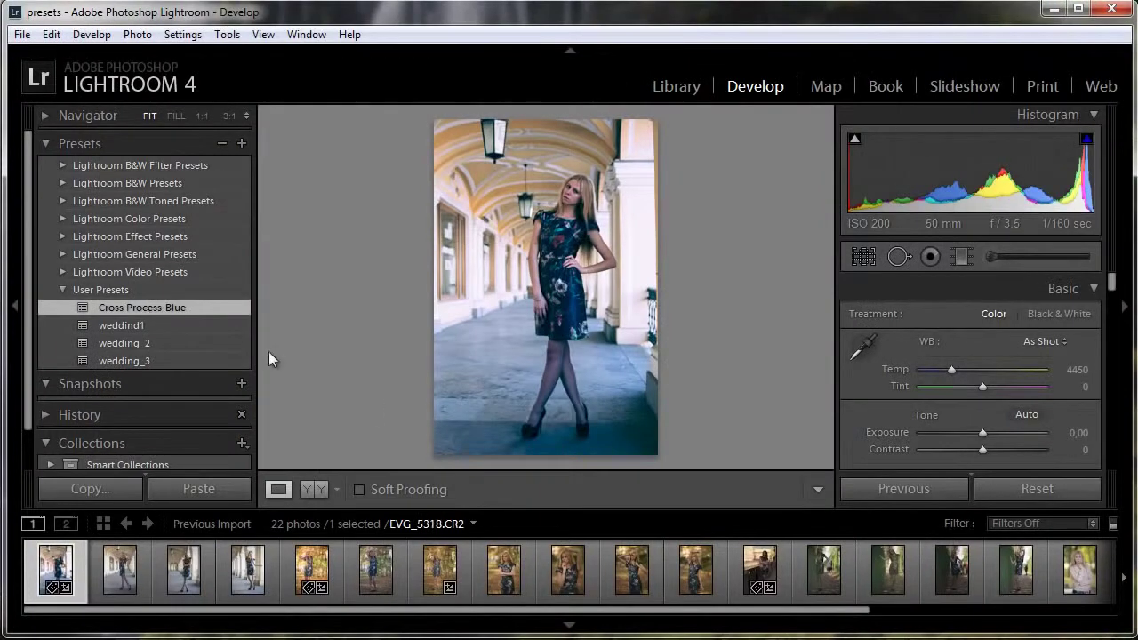
# Reset the portrait's develop settings to remove the Cross Process-Blue look
pyautogui.click(1019, 494)
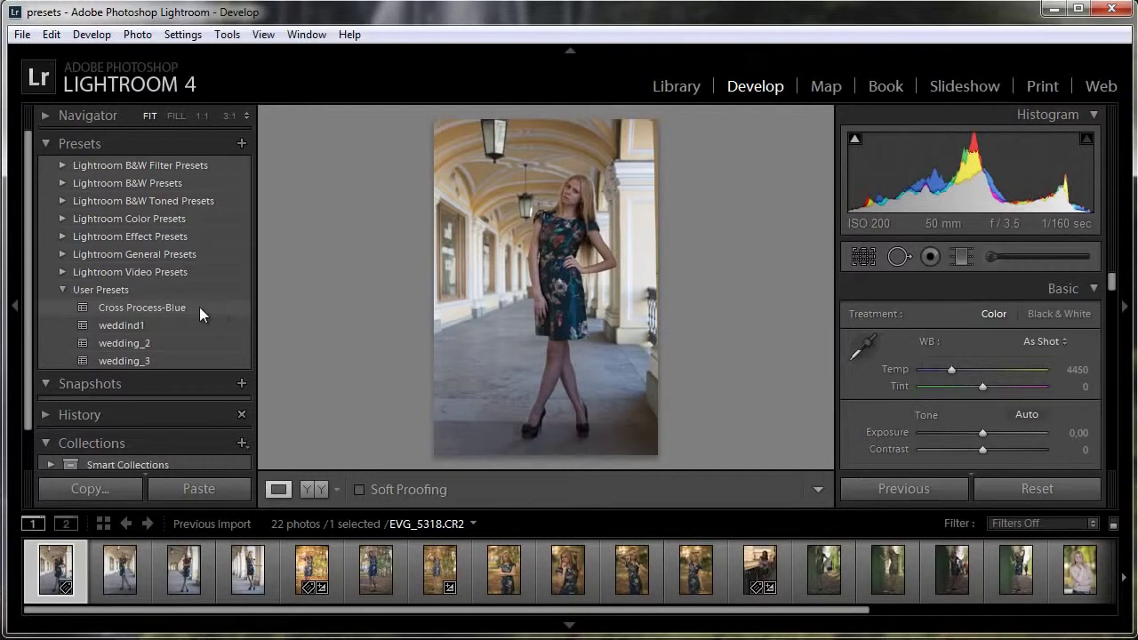
# Show the Cross Process-Blue preset in Explorer and go up to the Develop Presets folder
pyautogui.rightClick(200, 307)
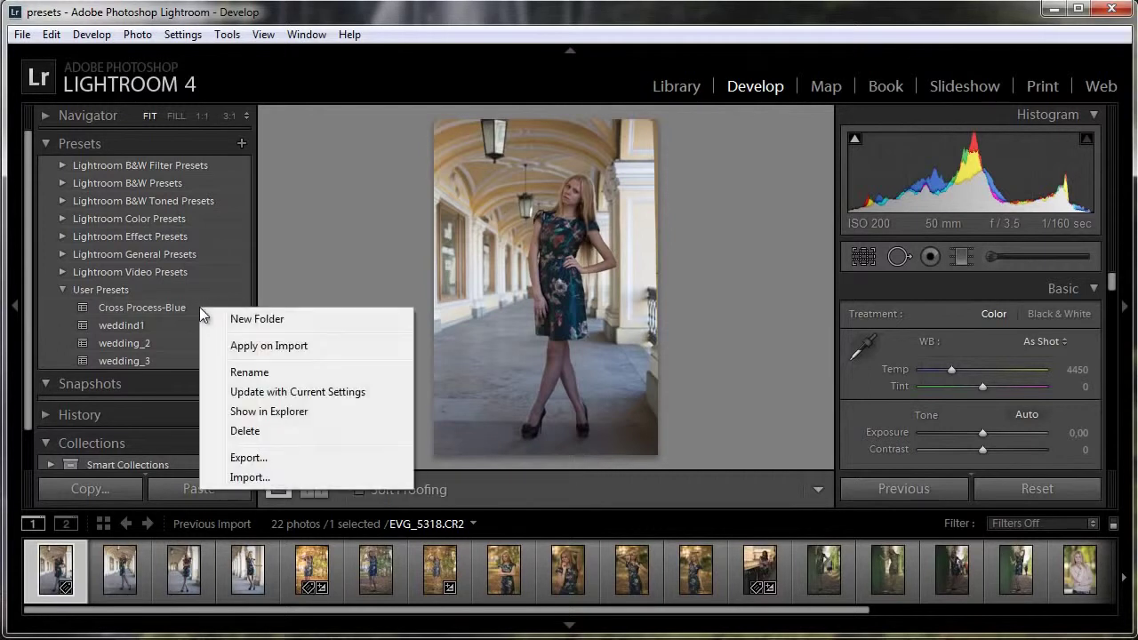
pyautogui.click(283, 412)
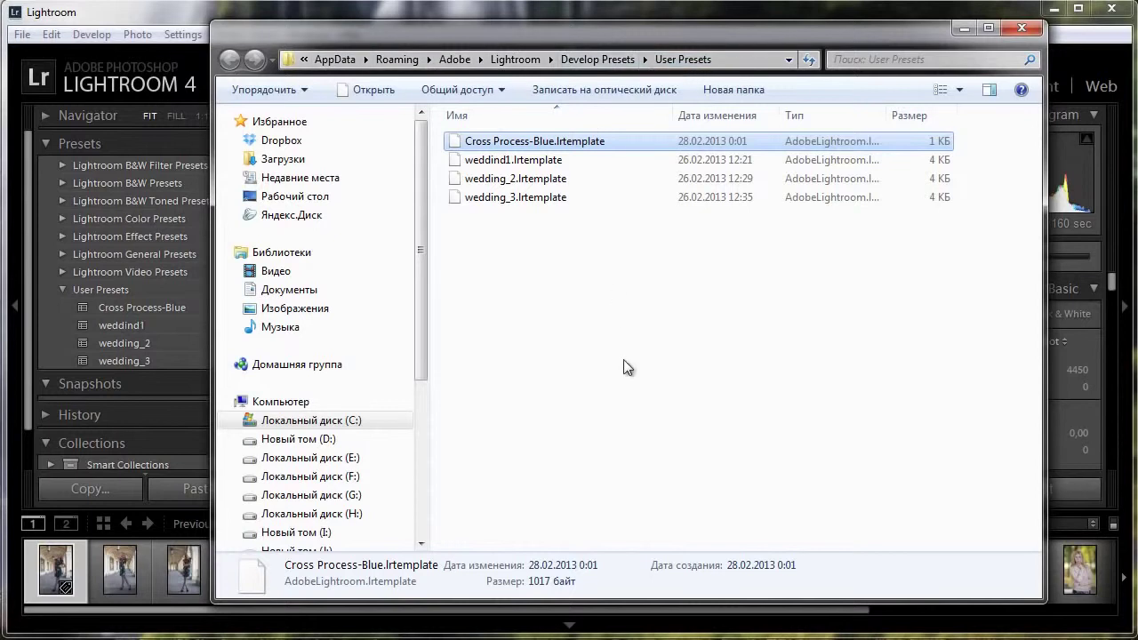
pyautogui.click(591, 60)
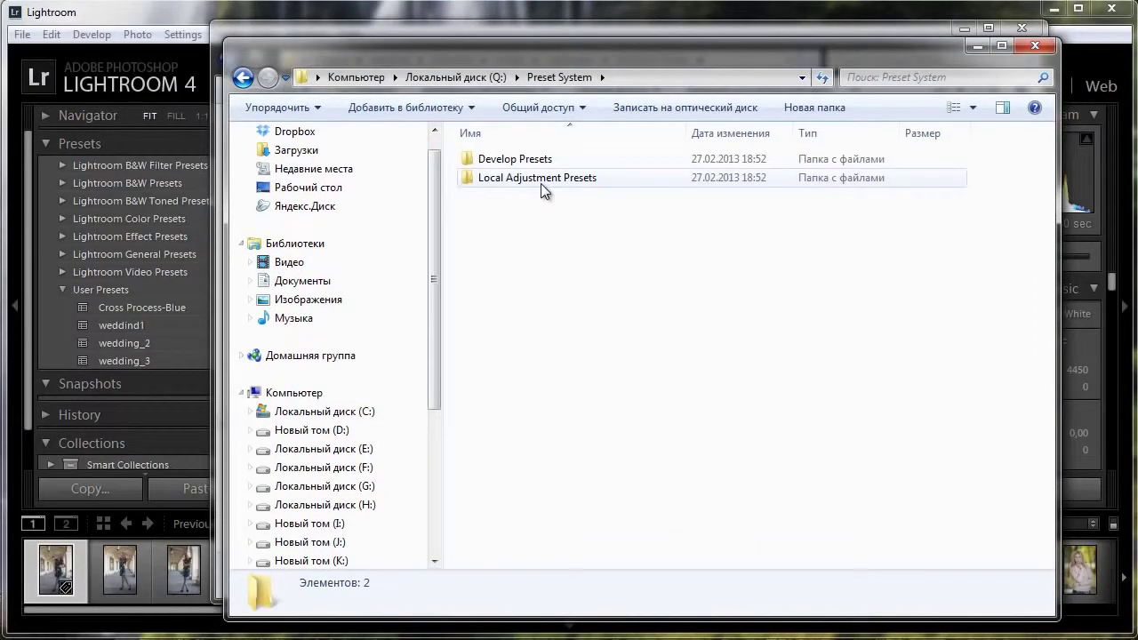
# In Q:'s Develop Presets, select folders 00 MY MIXOLOGY through 07 SPECIAL EFFECTS
pyautogui.doubleClick(478, 160)
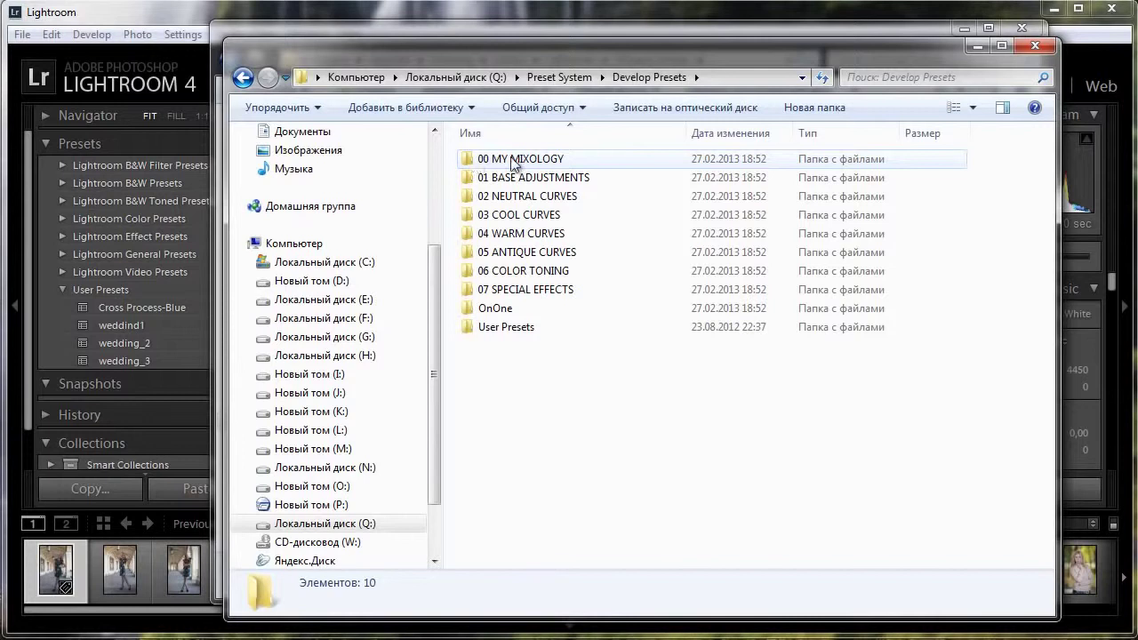
pyautogui.click(514, 161)
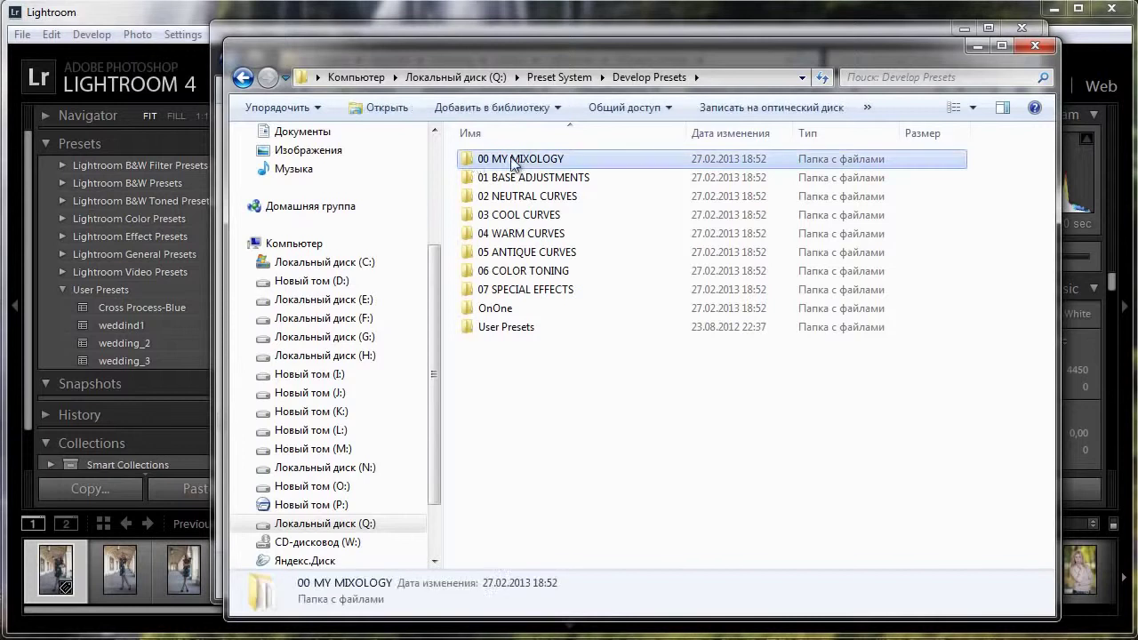
pyautogui.keyDown('shift'); pyautogui.click(488, 293); pyautogui.keyUp('shift')
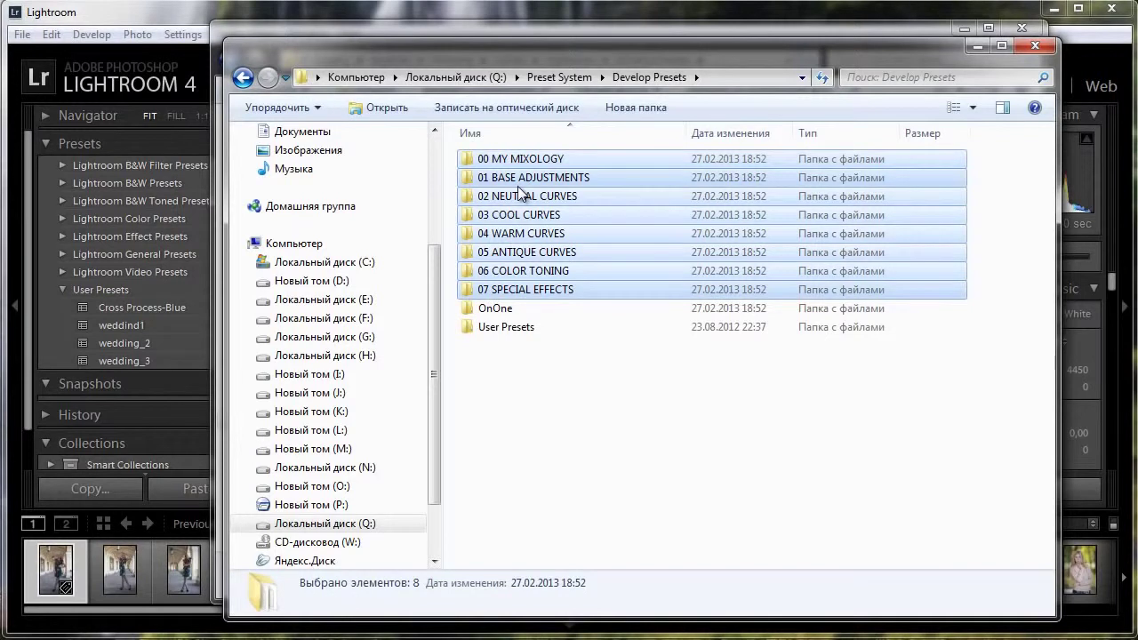
# Paste the eight preset folders into Lightroom's Develop Presets folder, then go up to Lightroom
pyautogui.click(467, 29)
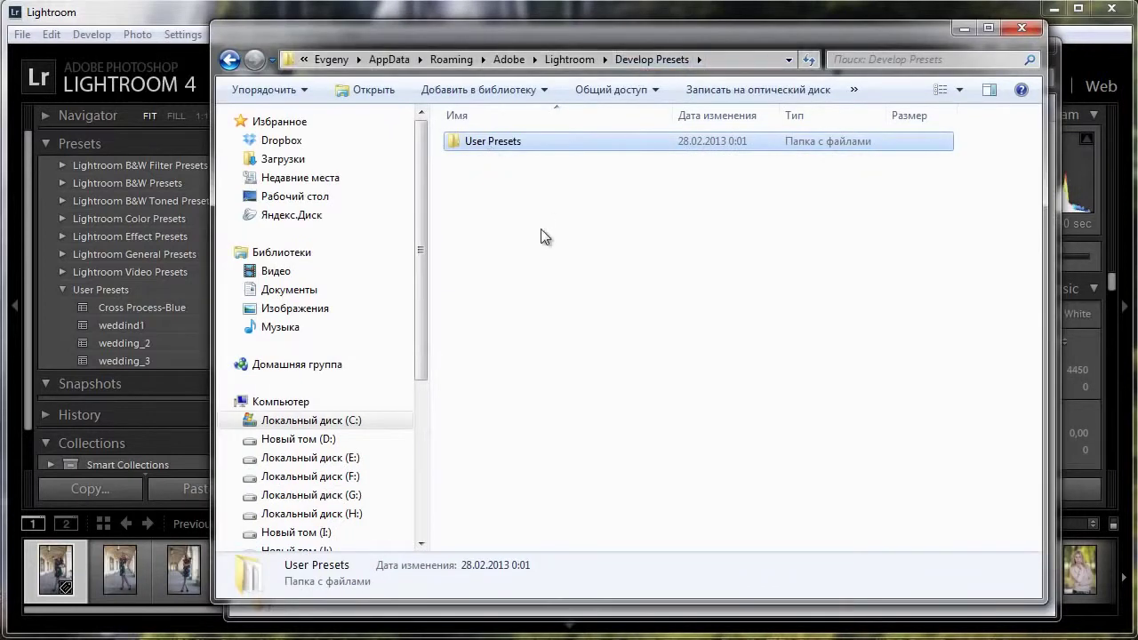
pyautogui.hotkey('ctrl', 'v')
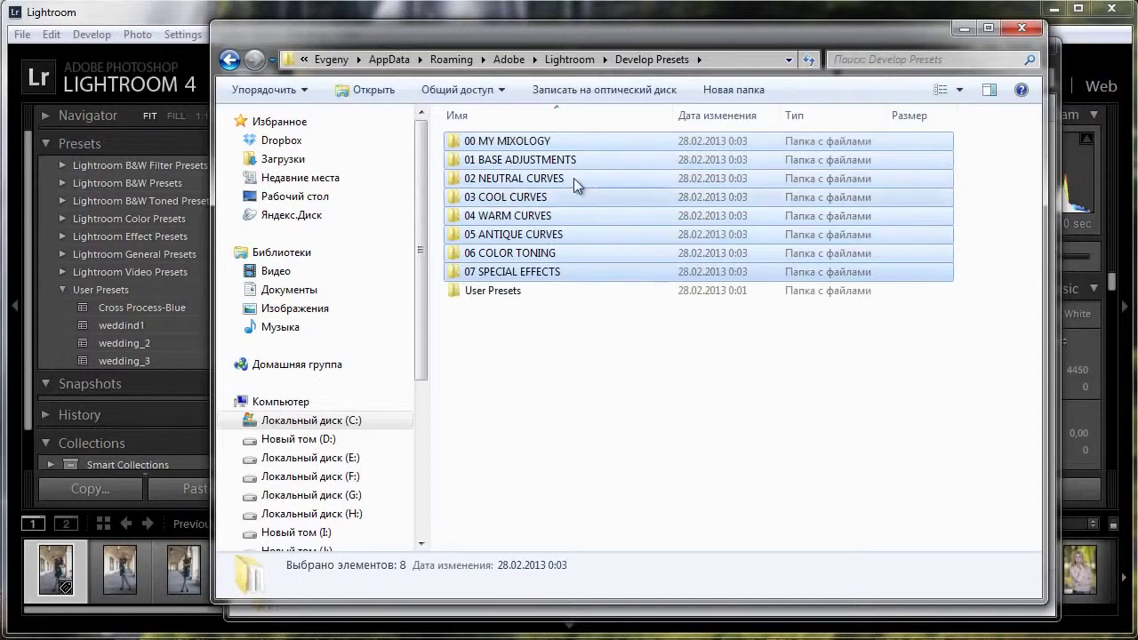
pyautogui.click(519, 347)
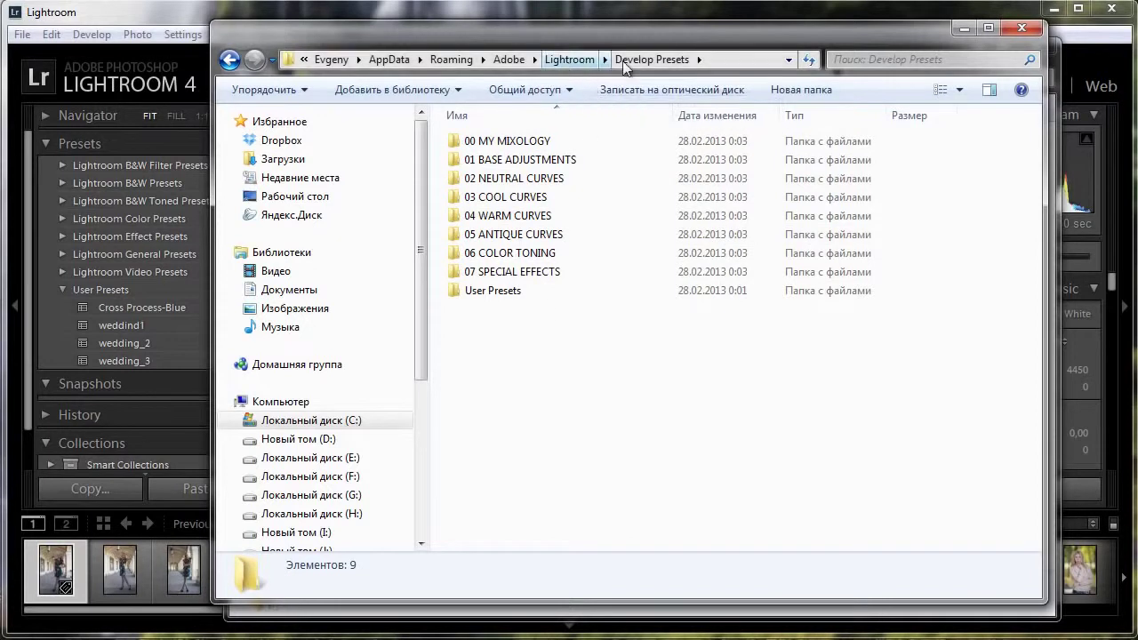
pyautogui.click(570, 60)
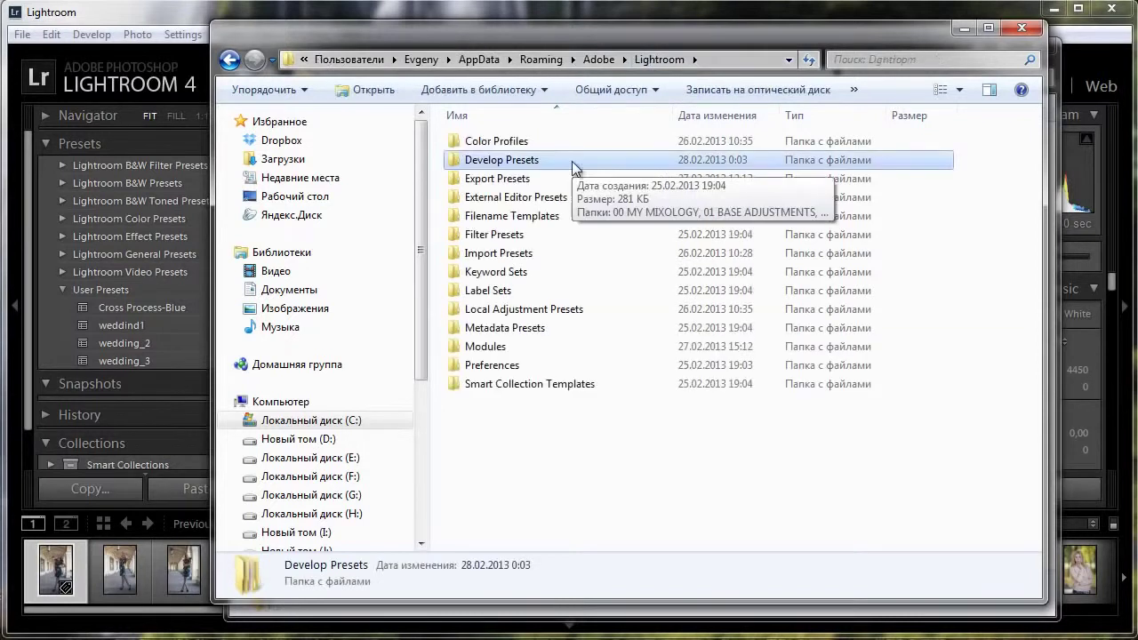
# Open Lightroom's Local Adjustment Presets and select all 32 new templates in Preset System
pyautogui.doubleClick(499, 310)
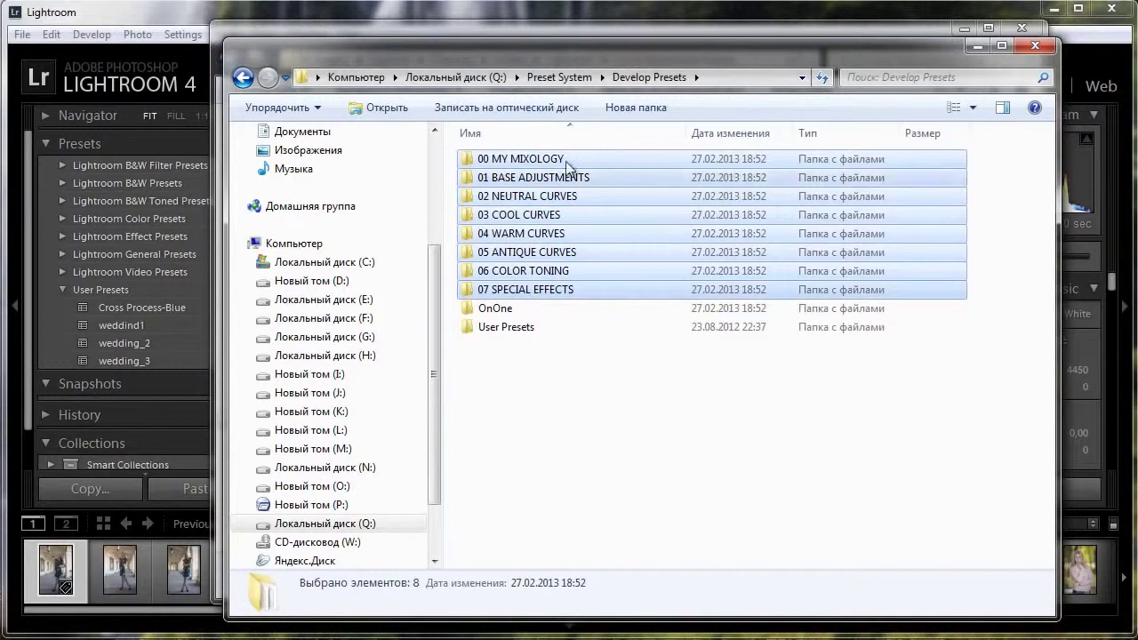
pyautogui.click(567, 78)
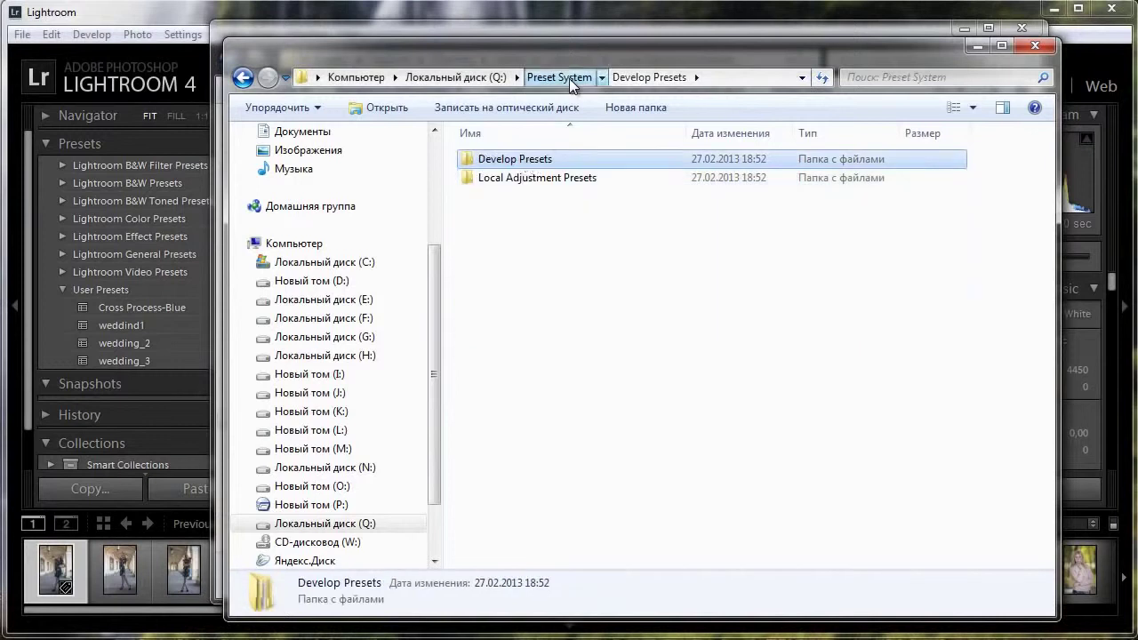
pyautogui.doubleClick(514, 178)
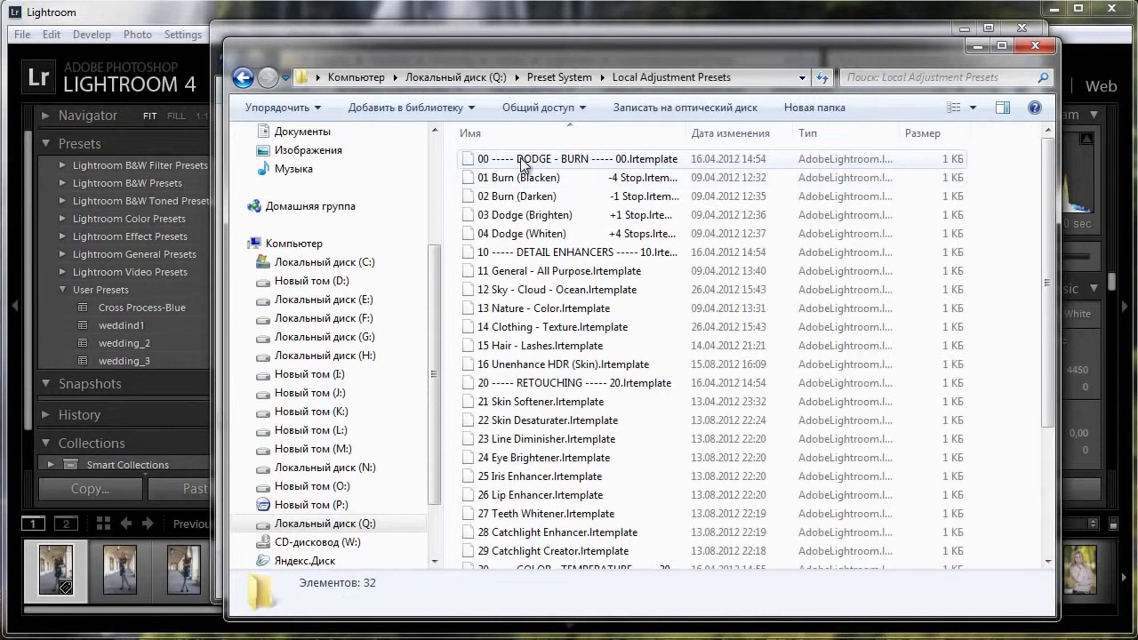
pyautogui.click(523, 165)
pyautogui.hotkey('ctrl', 'a')
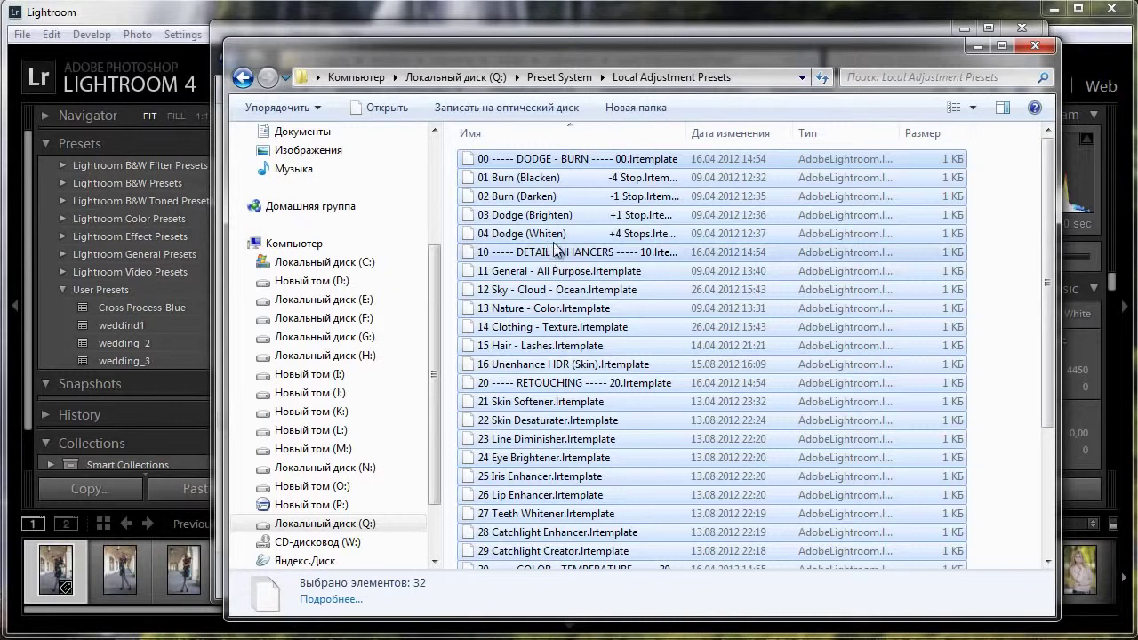
pyautogui.click(435, 32)
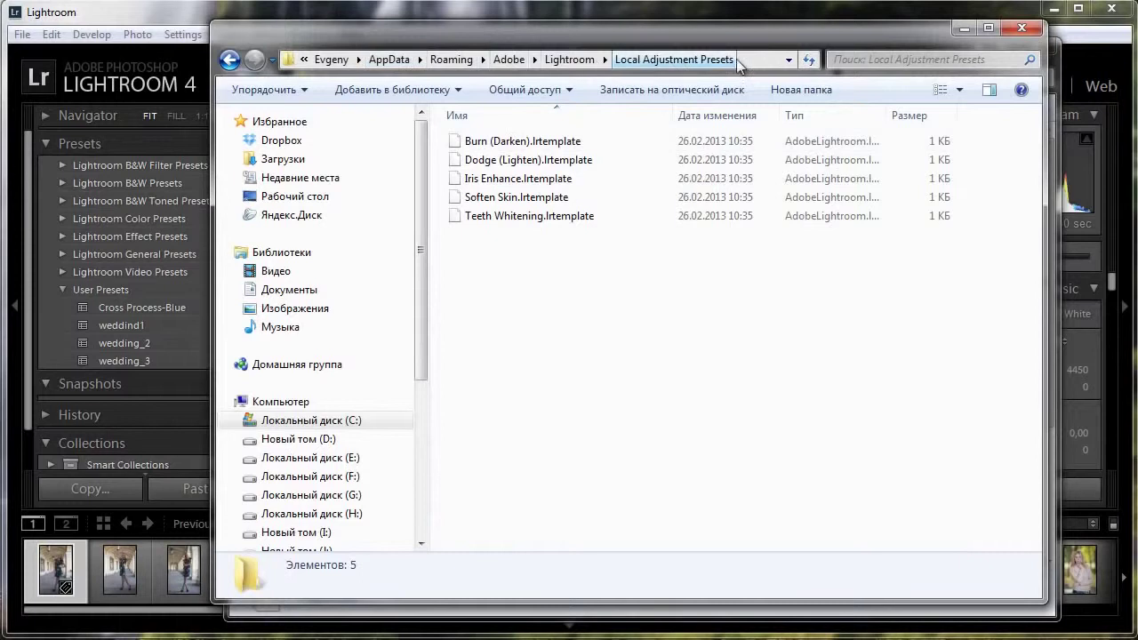
# Delete the five old local adjustment templates from Lightroom's folder
pyautogui.click(502, 140)
pyautogui.hotkey('ctrl', 'a')
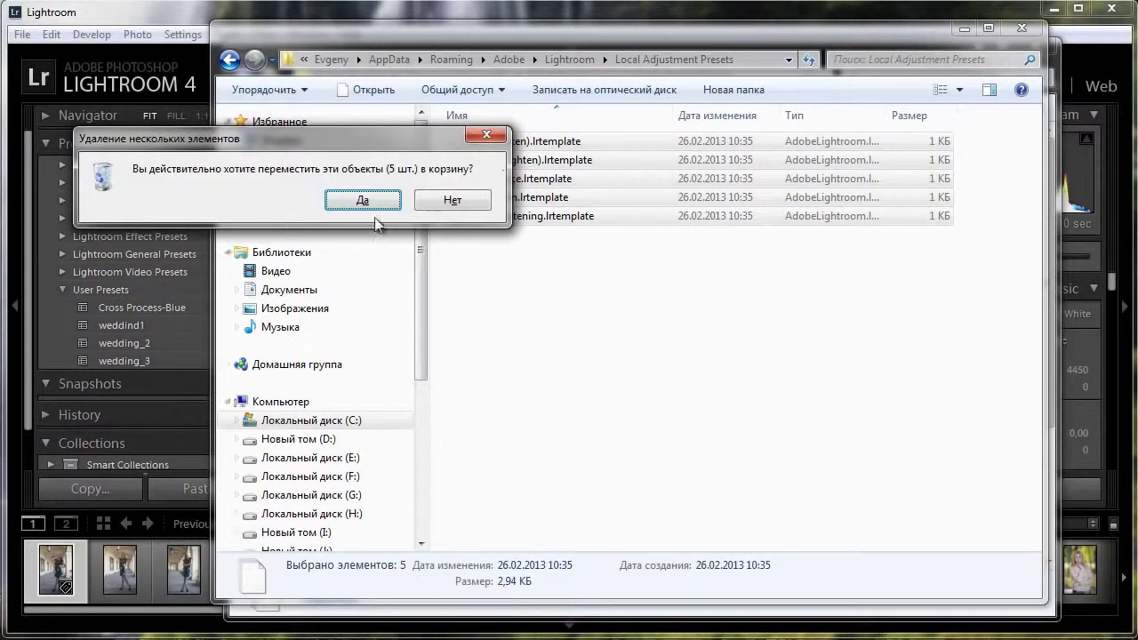
pyautogui.click(365, 203)
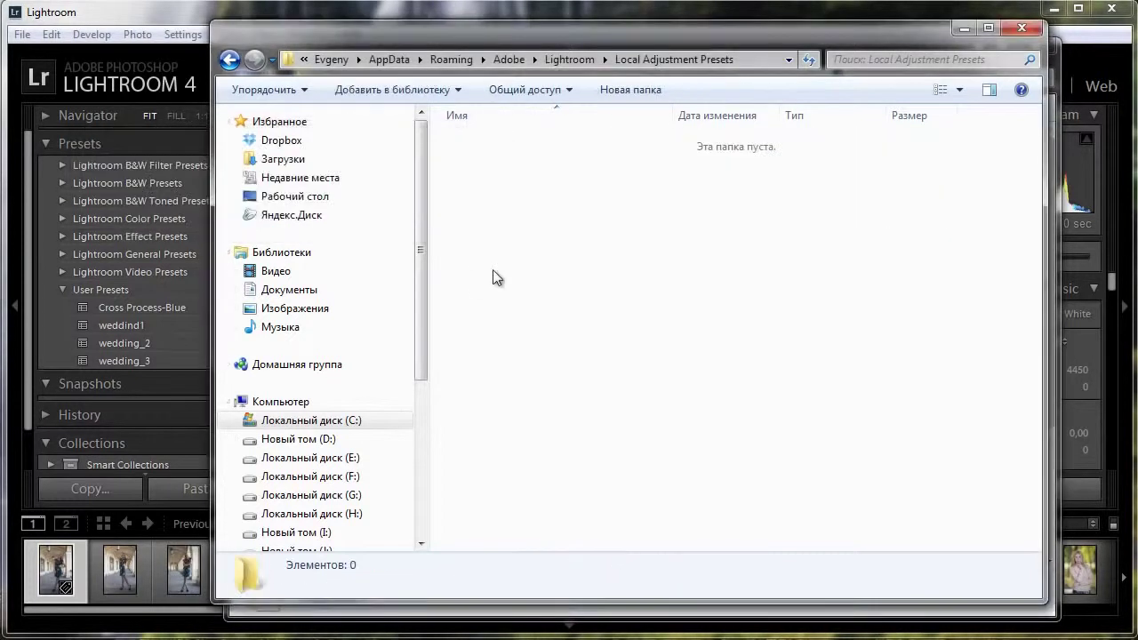
# Paste the 32 new templates and close both Explorer windows
pyautogui.hotkey('ctrl', 'v')
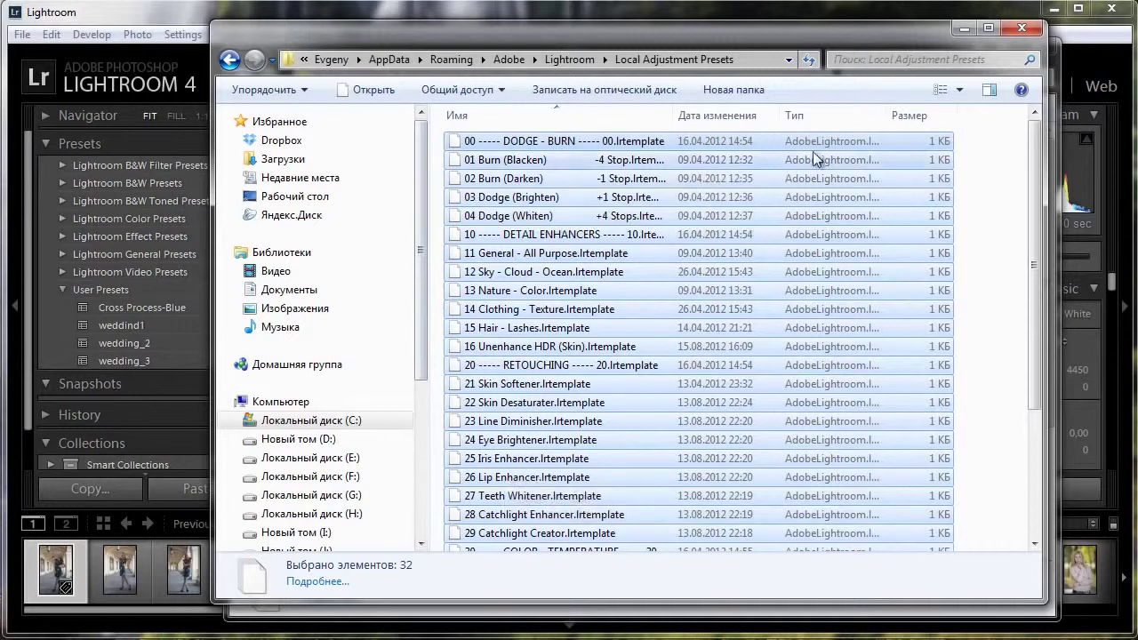
pyautogui.click(1021, 30)
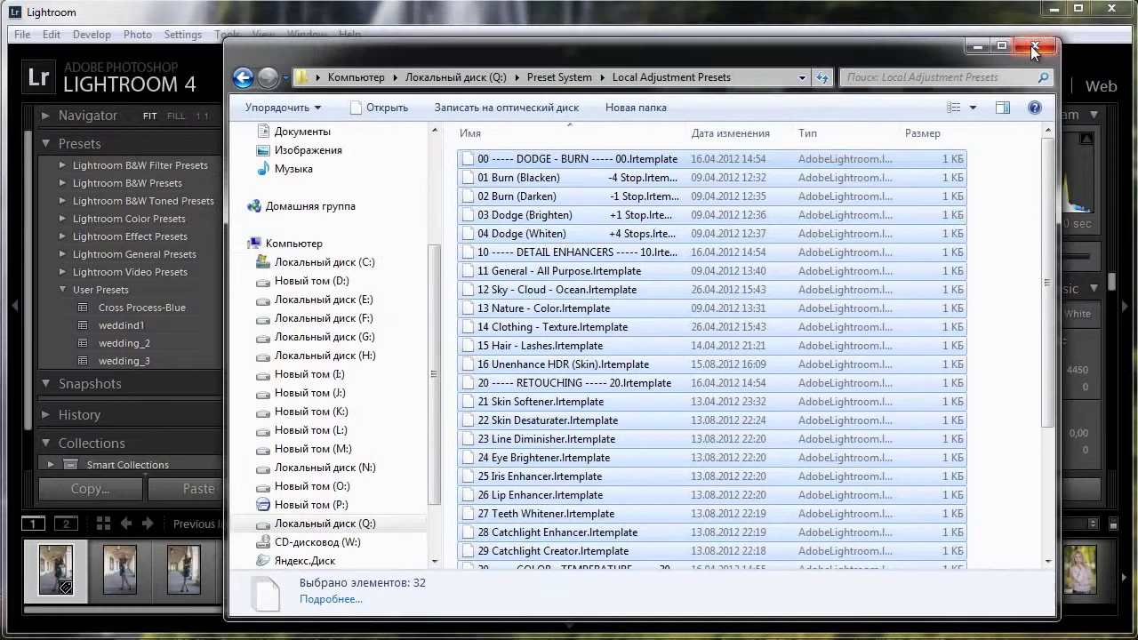
pyautogui.click(1034, 47)
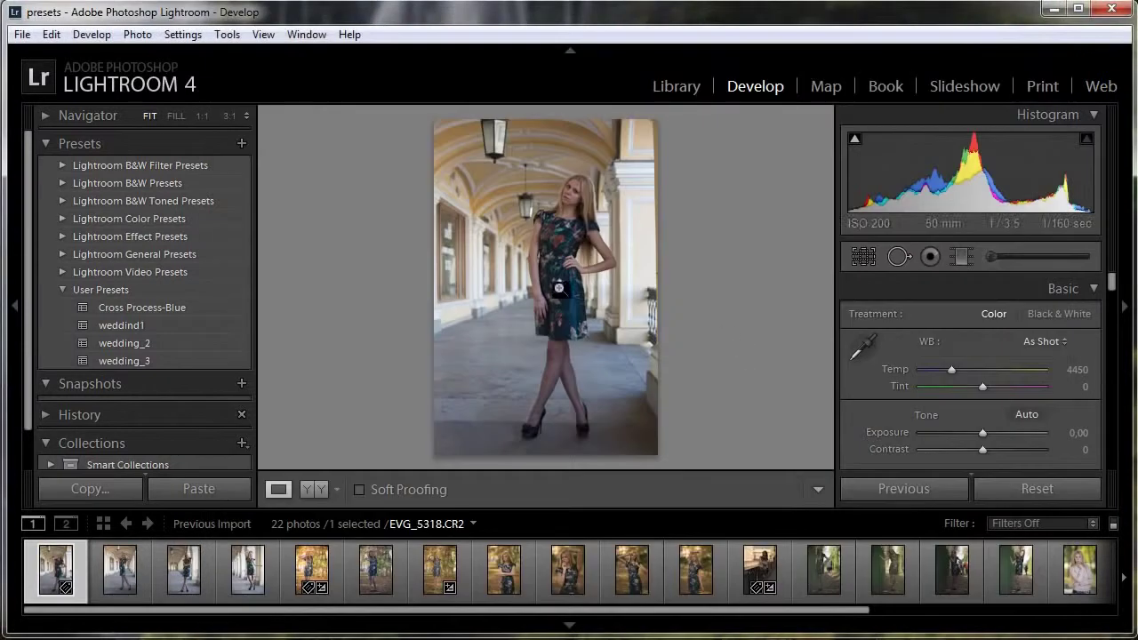
# Restart Lightroom and find folders 00 MY MIXOLOGY through 07 SPECIAL EFFECTS in Presets
pyautogui.scroll(-1, 186, 278)
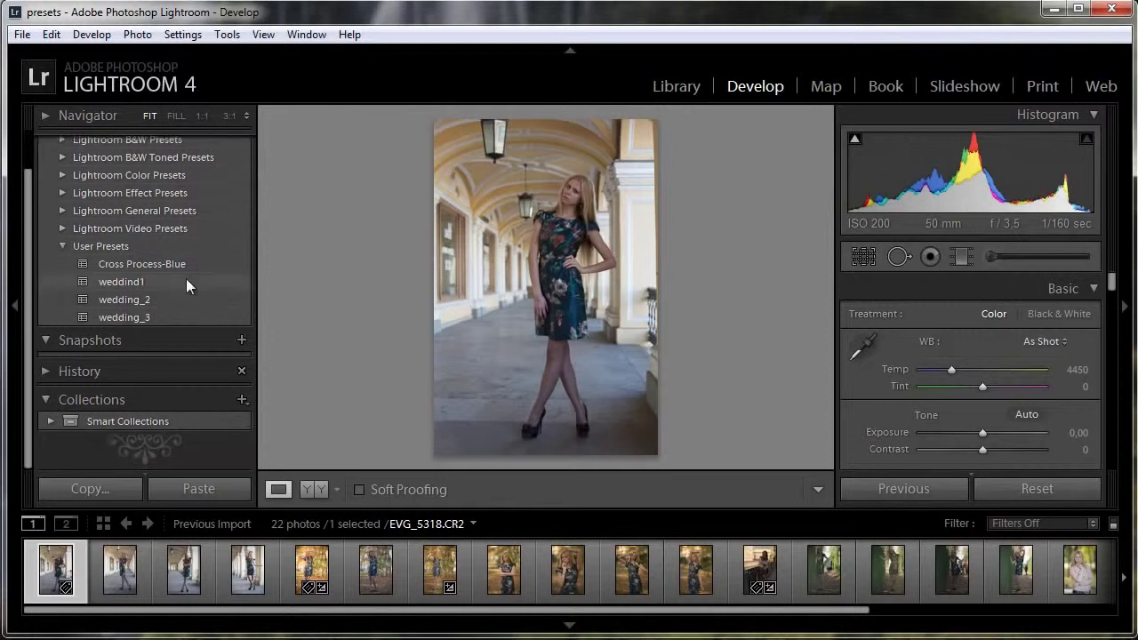
pyautogui.scroll(1, 186, 279)
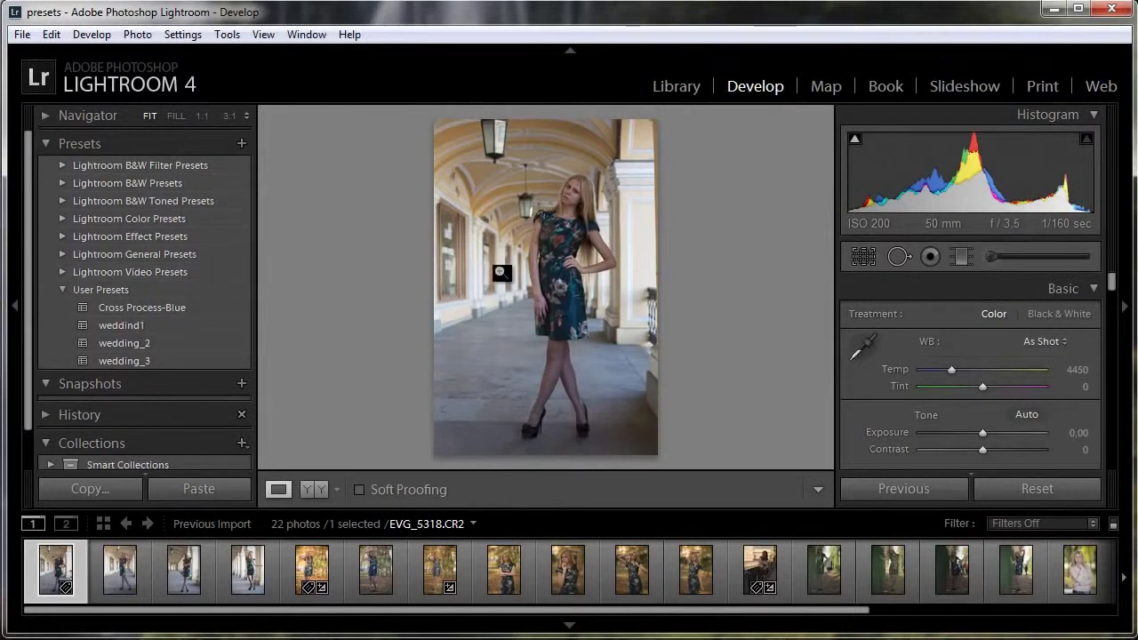
pyautogui.click(1112, 11)
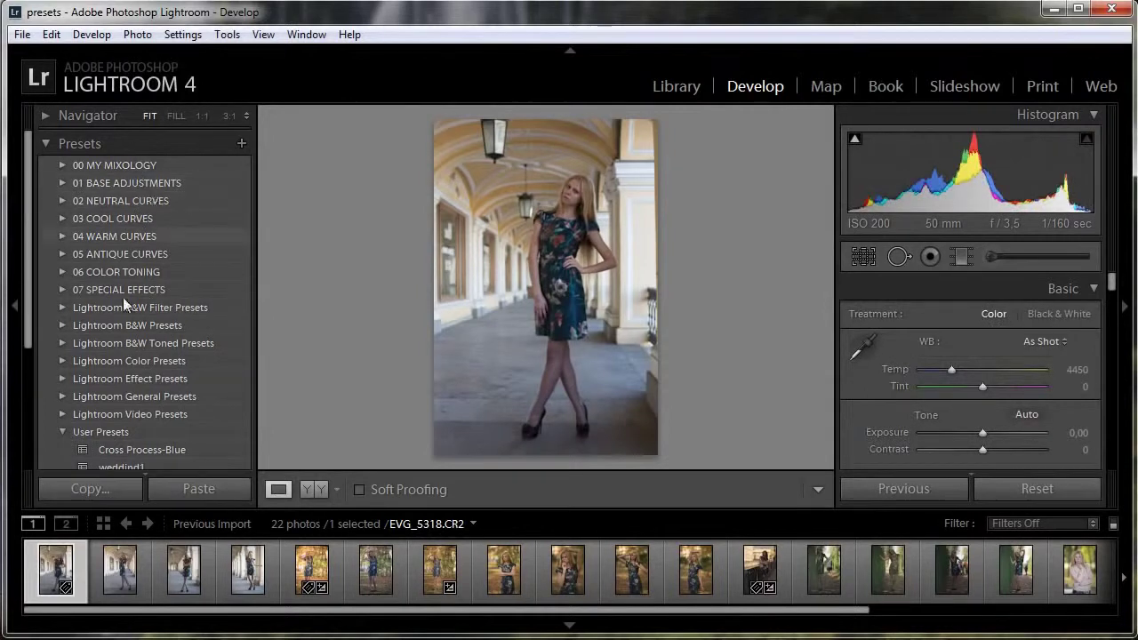
pyautogui.scroll(-2, 140, 367)
pyautogui.scroll(-2, 145, 373)
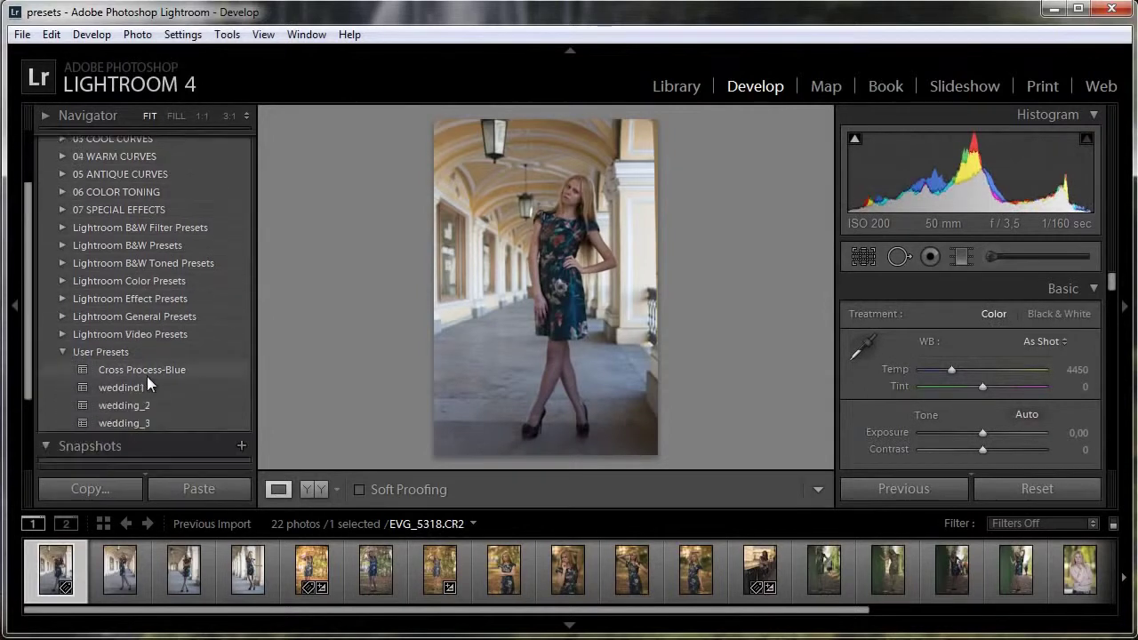
pyautogui.scroll(2, 147, 376)
pyautogui.scroll(2, 160, 355)
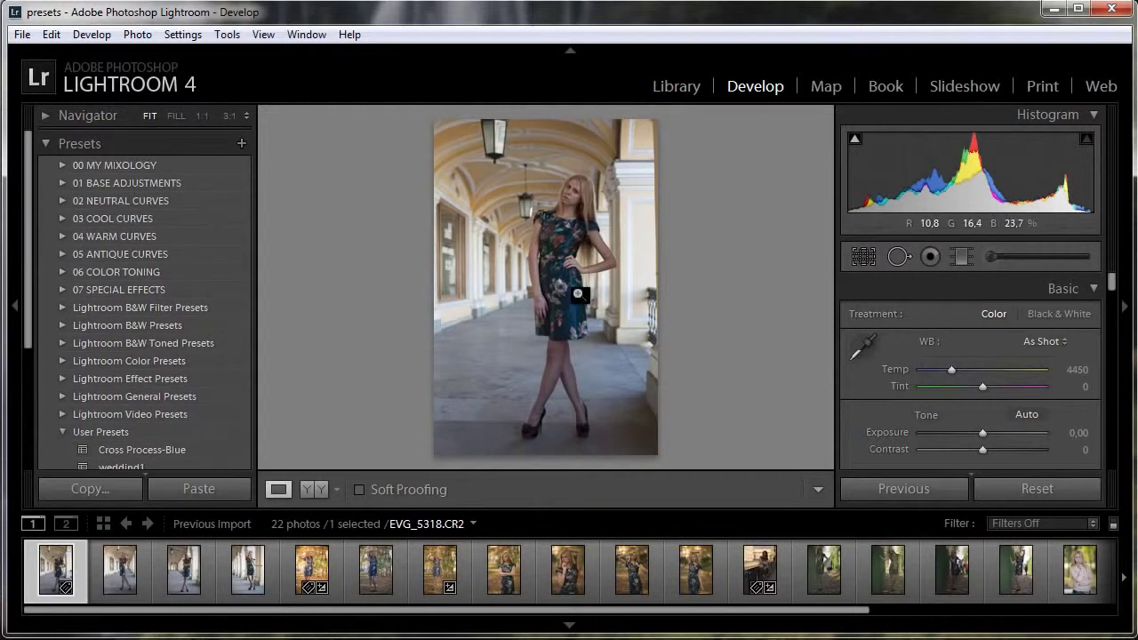
# Apply 62 Poppy Orange/Teal Slide Film from 00 MY MIXOLOGY, then collapse that folder
pyautogui.click(114, 165)
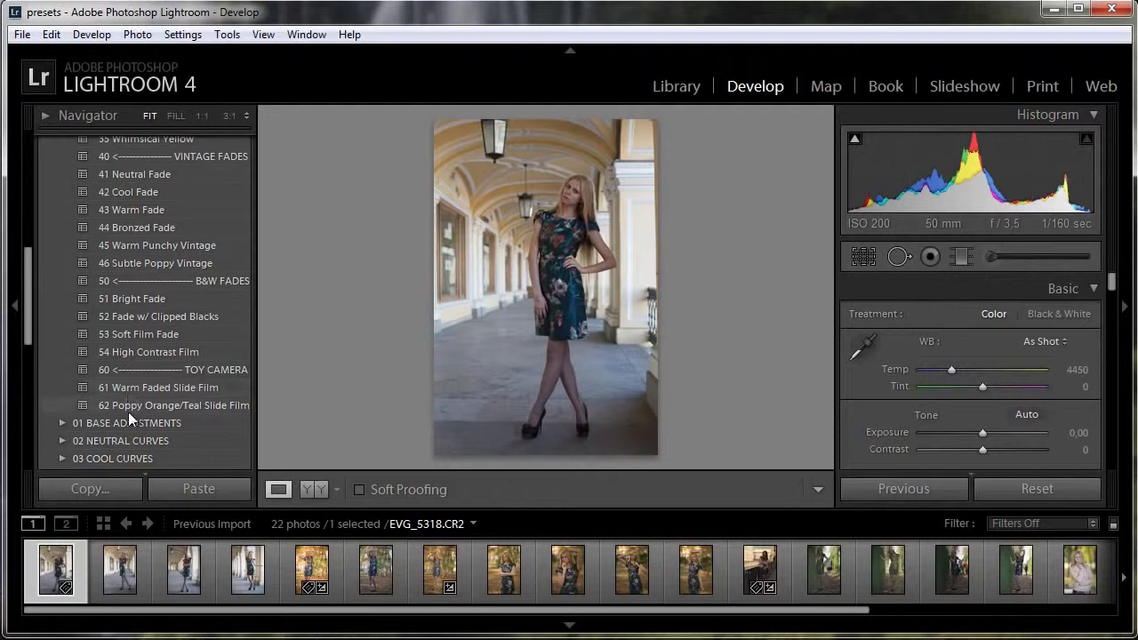
pyautogui.click(126, 407)
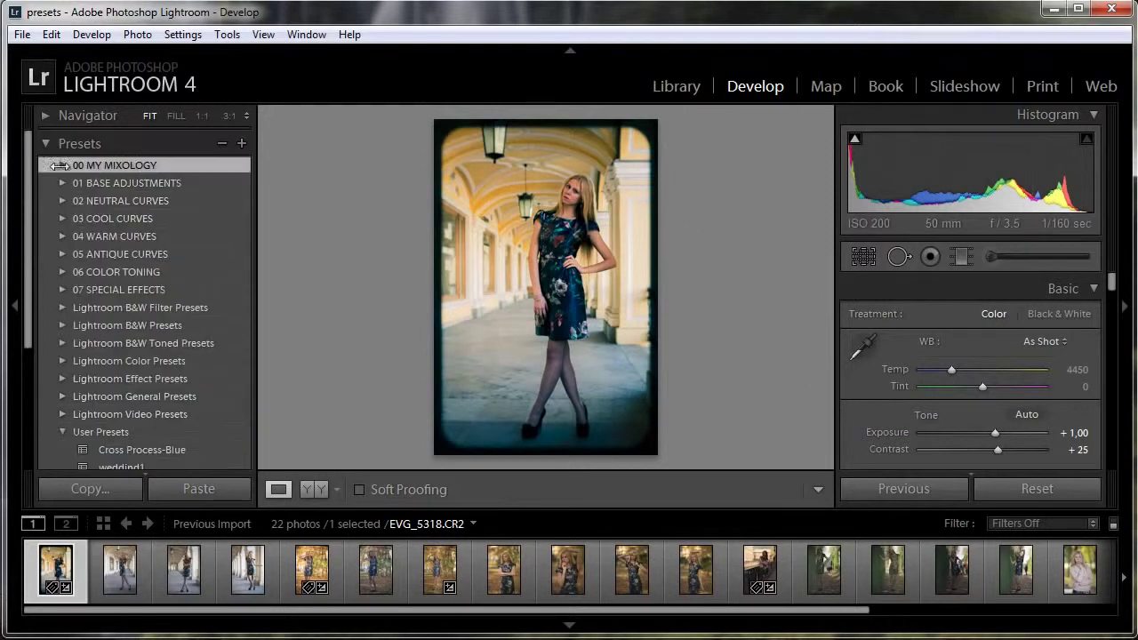
pyautogui.scroll(10, 142, 294)
pyautogui.click(62, 165)
pyautogui.scroll(-5, 221, 356)
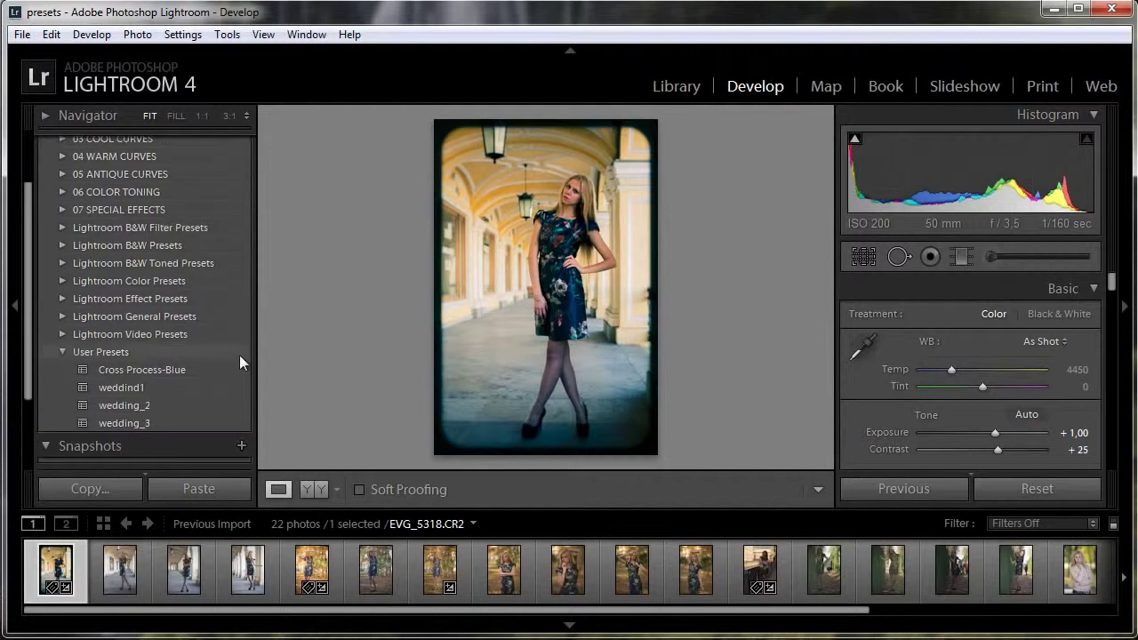